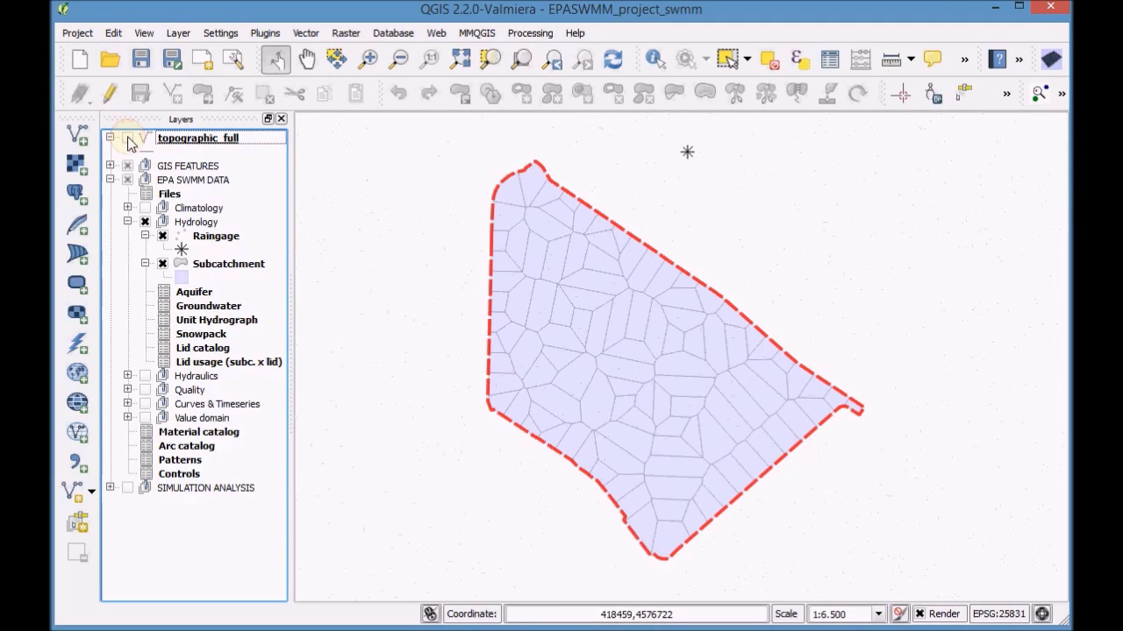
Step: Open the Subcatchment layer's attribute table and turn on editing
left_click(224, 270)
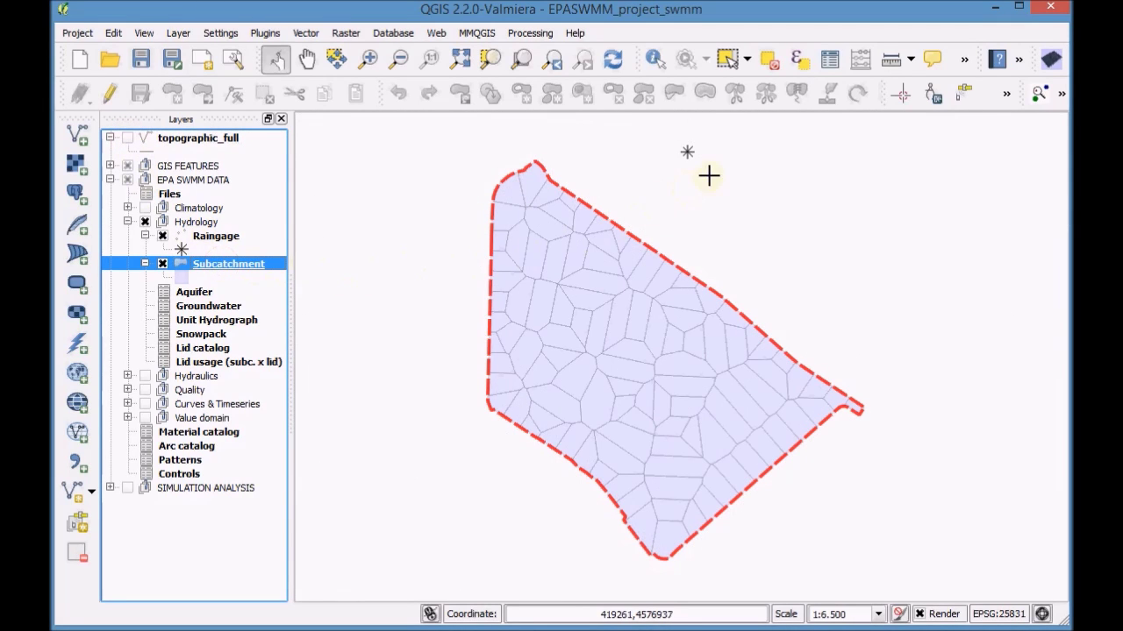
left_click(830, 61)
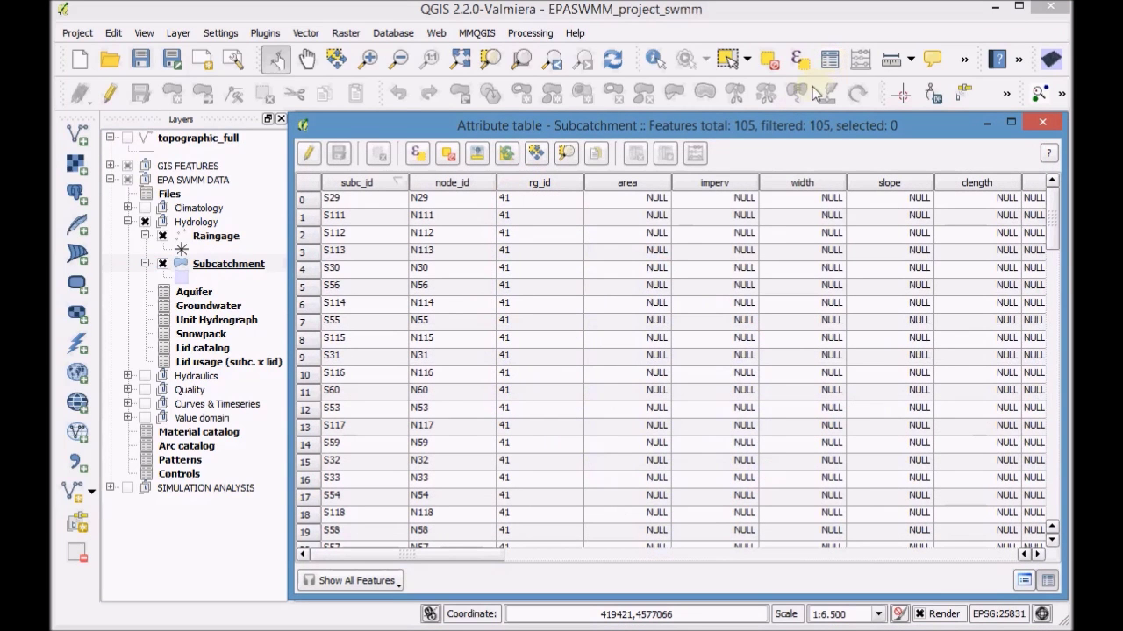
left_click(314, 154)
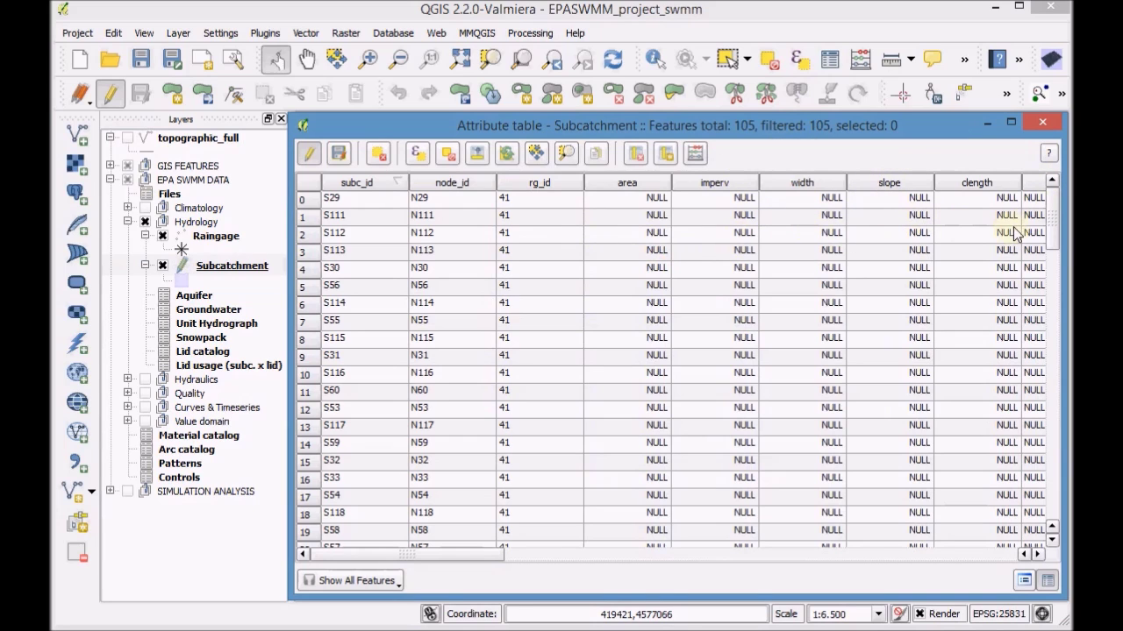
Step: Fill the existing clength field with $perimeter / 3 using the Field Calculator
left_click(694, 154)
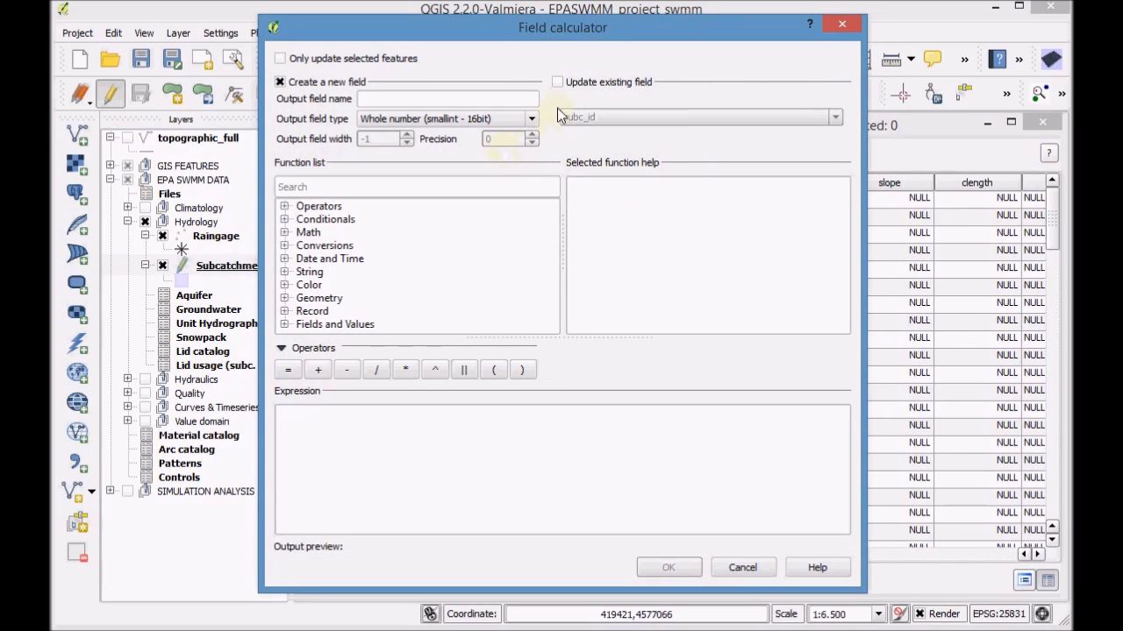
left_click(557, 81)
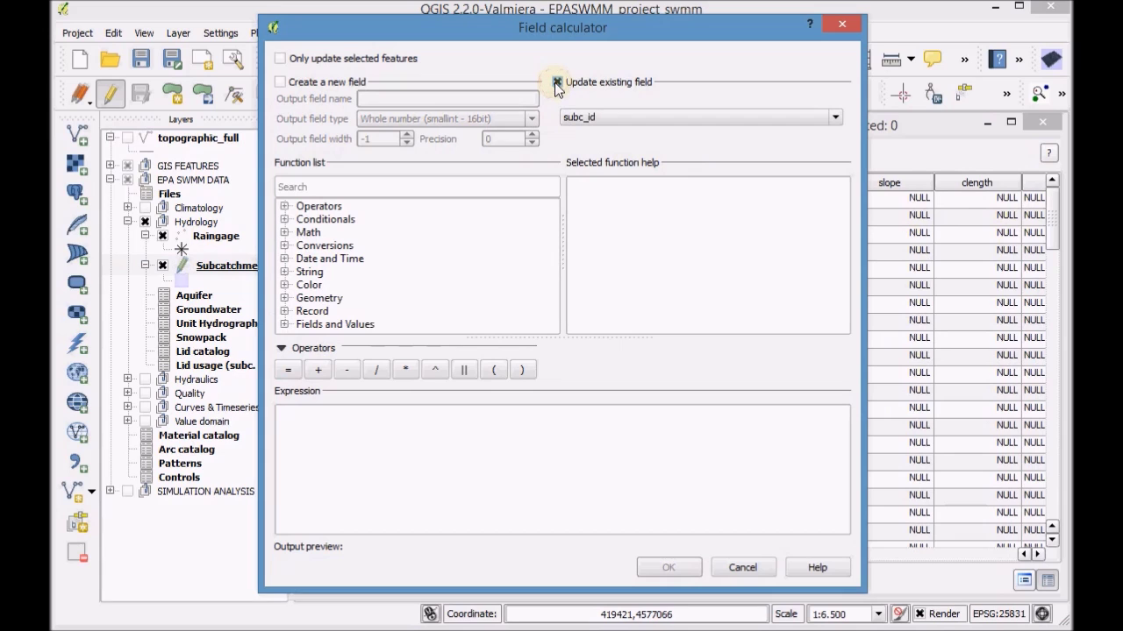
left_click(618, 116)
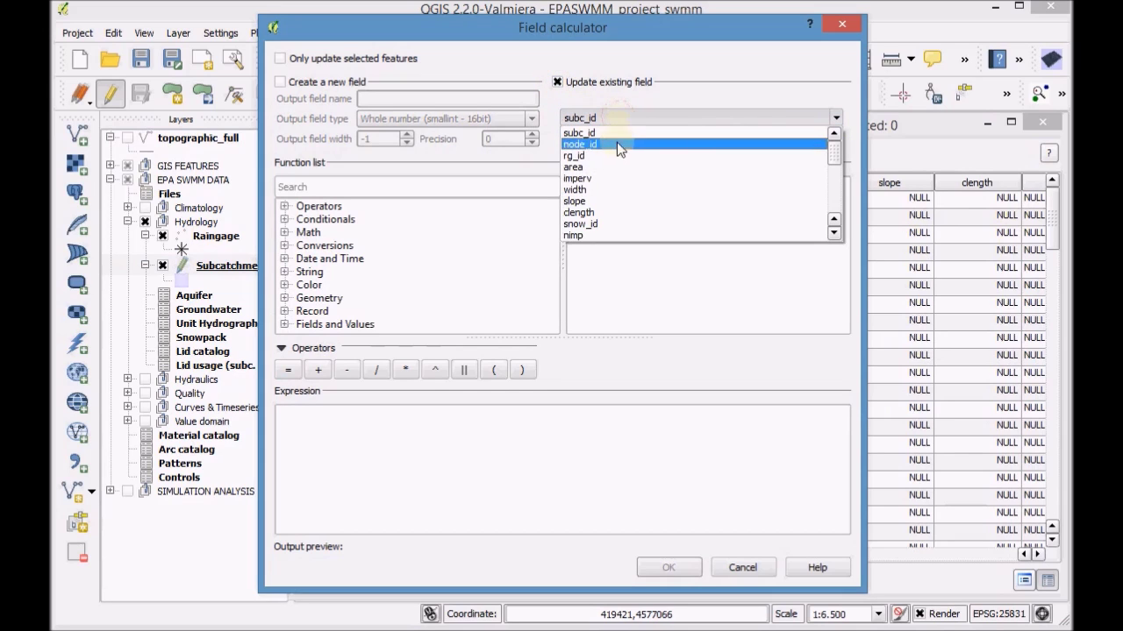
left_click(610, 220)
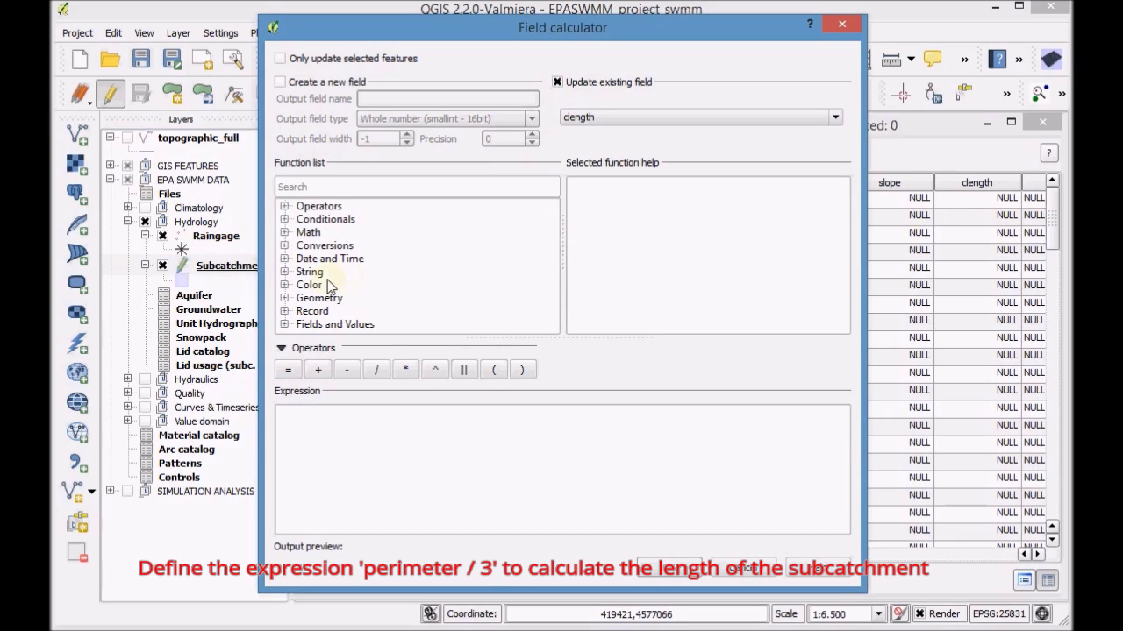
left_click(284, 299)
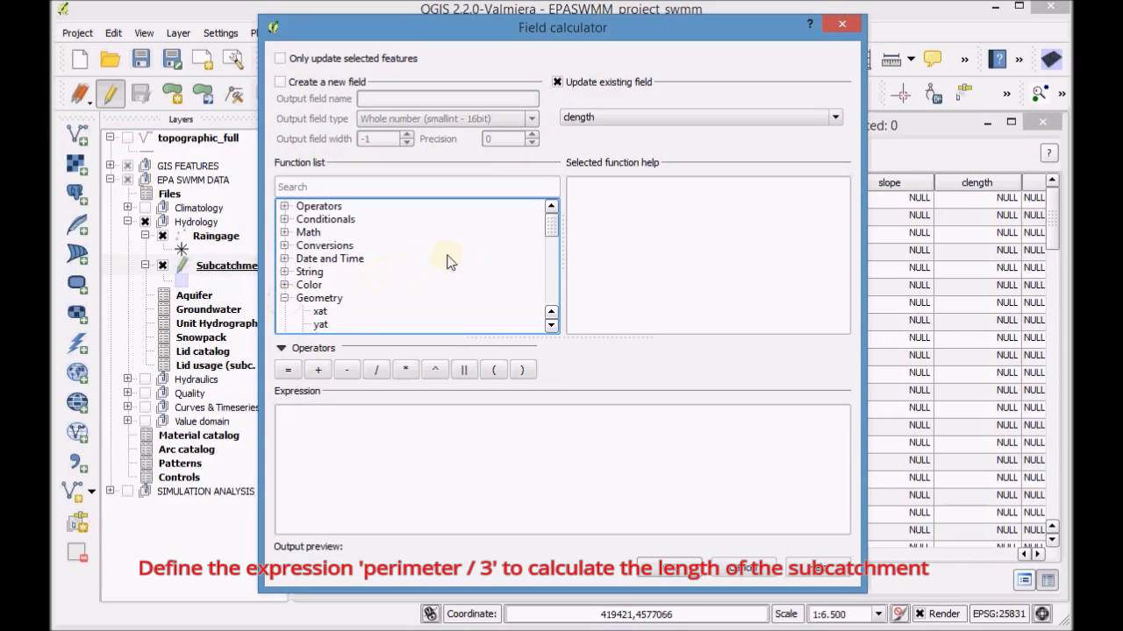
left_click_drag(552, 230, 551, 245)
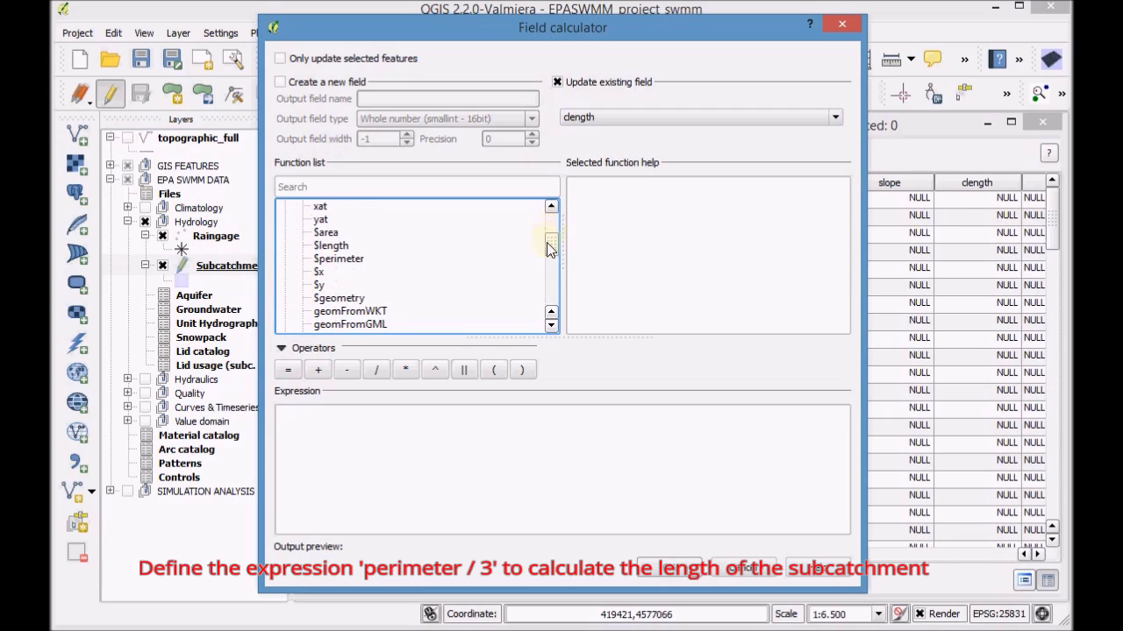
left_click(339, 262)
double_click(342, 265)
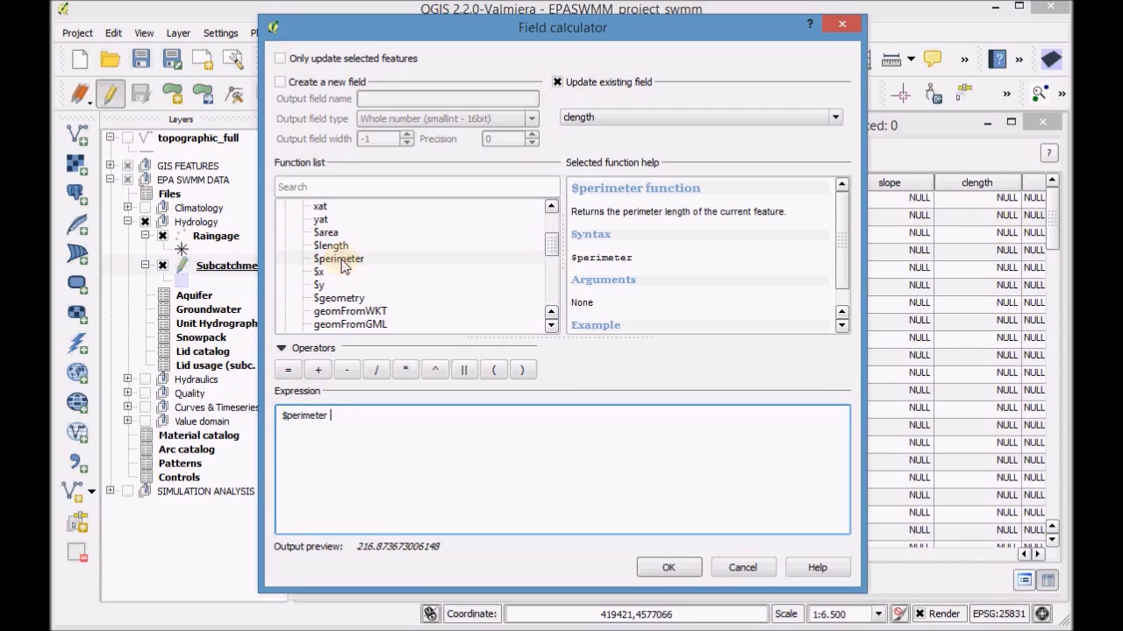
type("/ ")
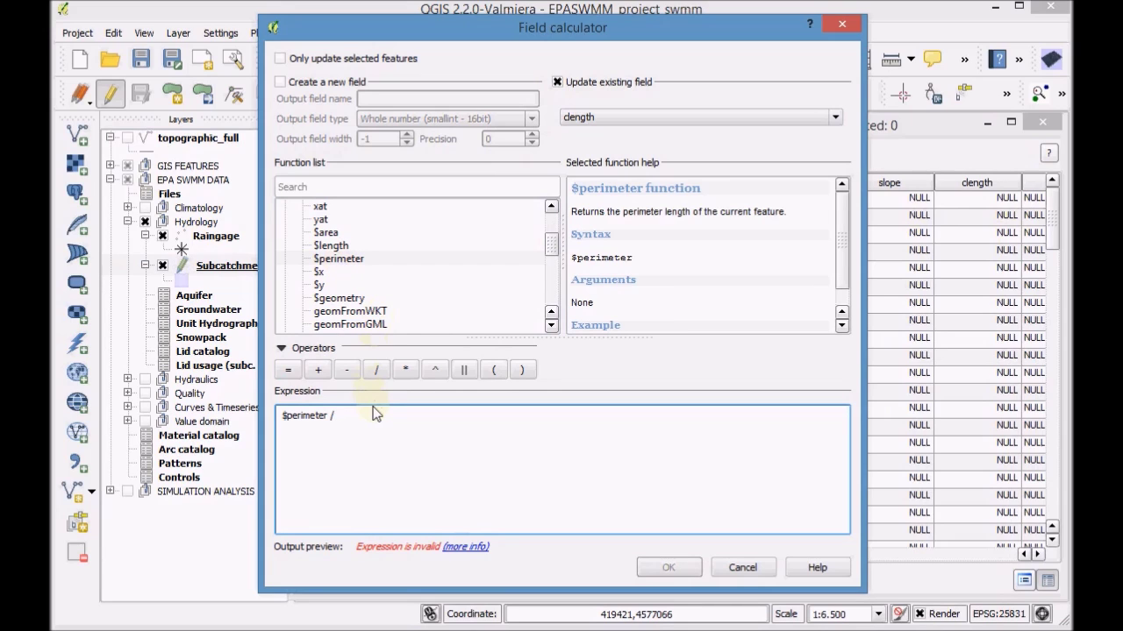
type("3")
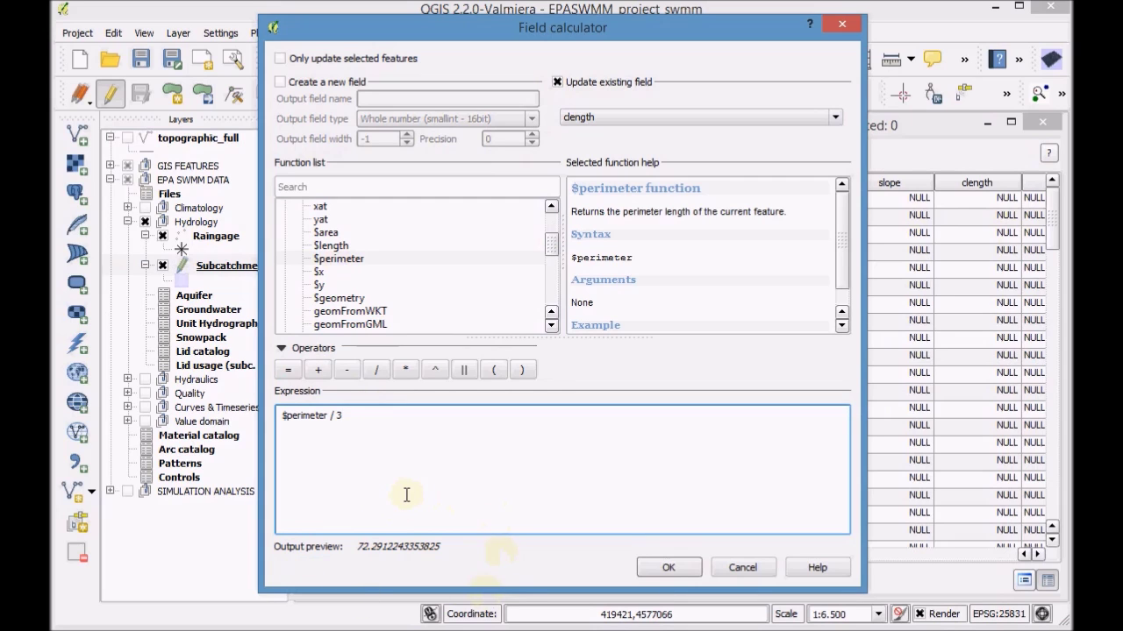
left_click(666, 566)
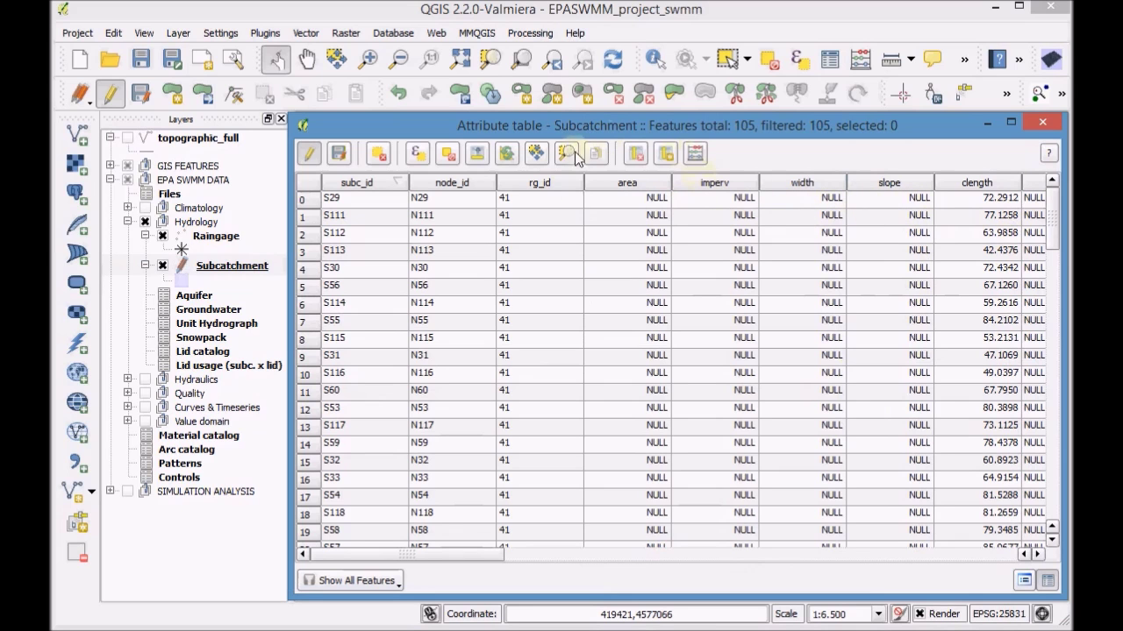
Step: Fill the existing area field with the $area geometry value, e.g. 2743.819214 for S29
left_click(696, 155)
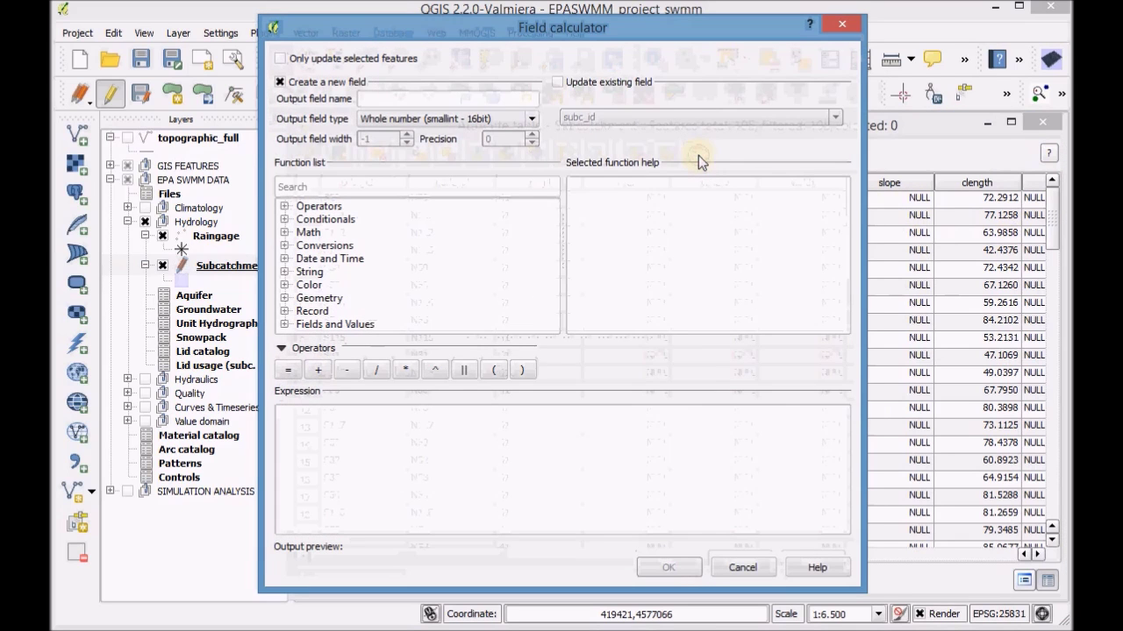
left_click(556, 83)
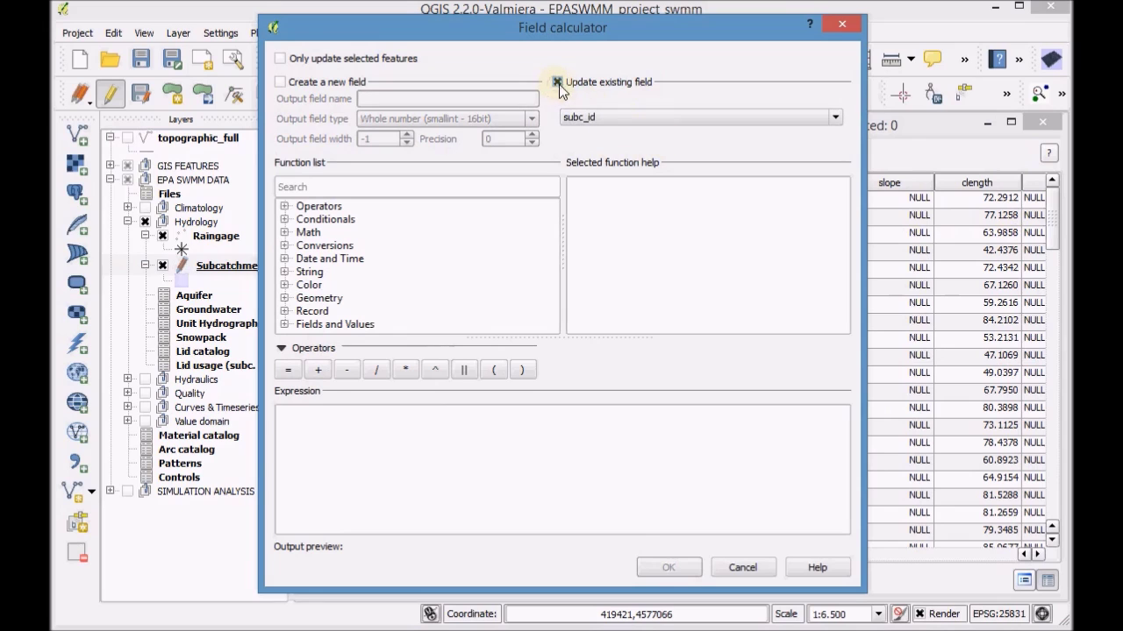
left_click(600, 116)
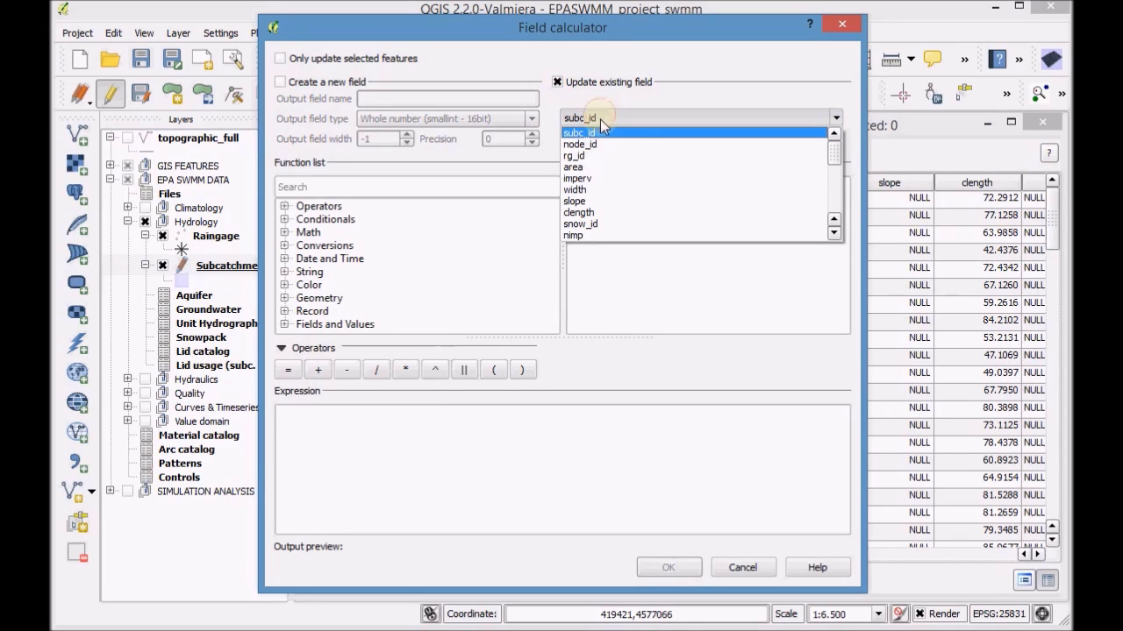
left_click(601, 168)
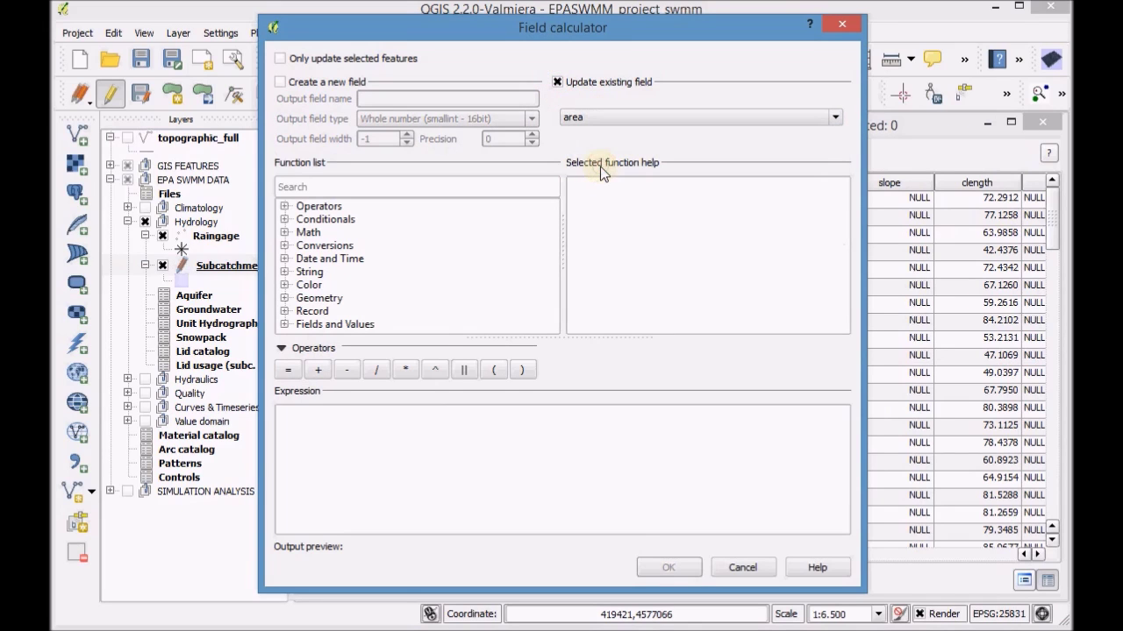
left_click(284, 298)
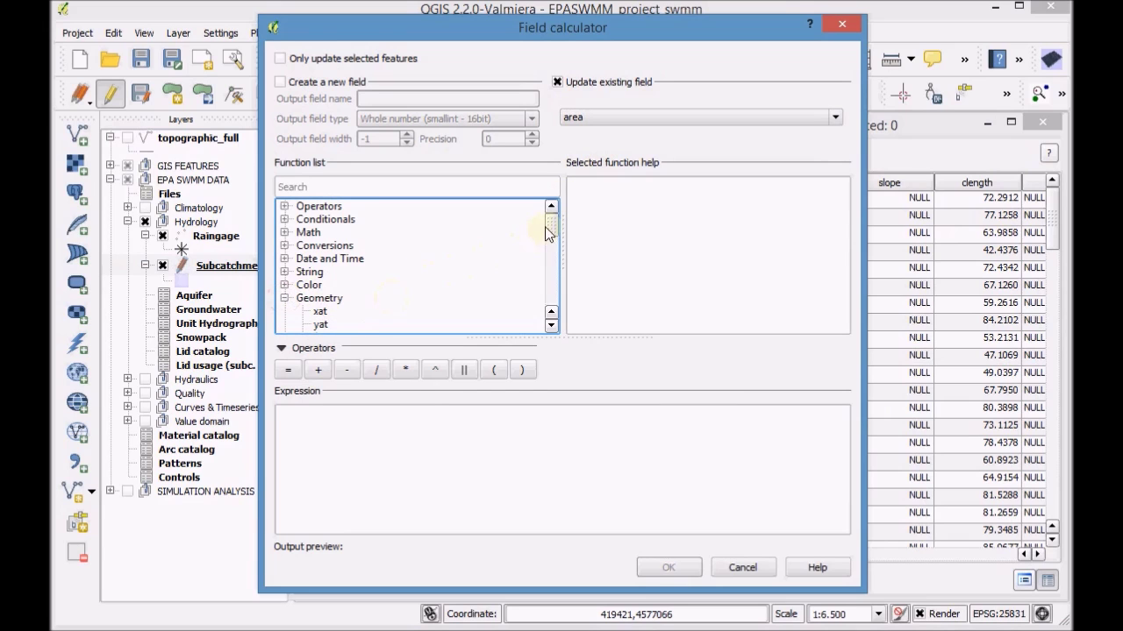
left_click_drag(555, 226, 552, 236)
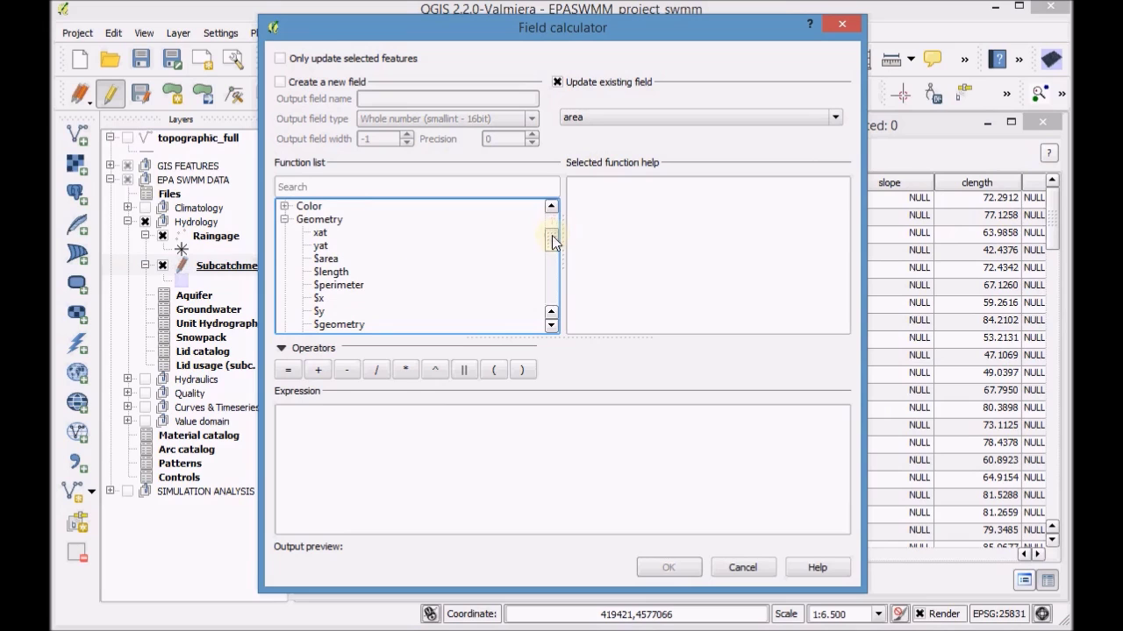
left_click(334, 260)
double_click(334, 260)
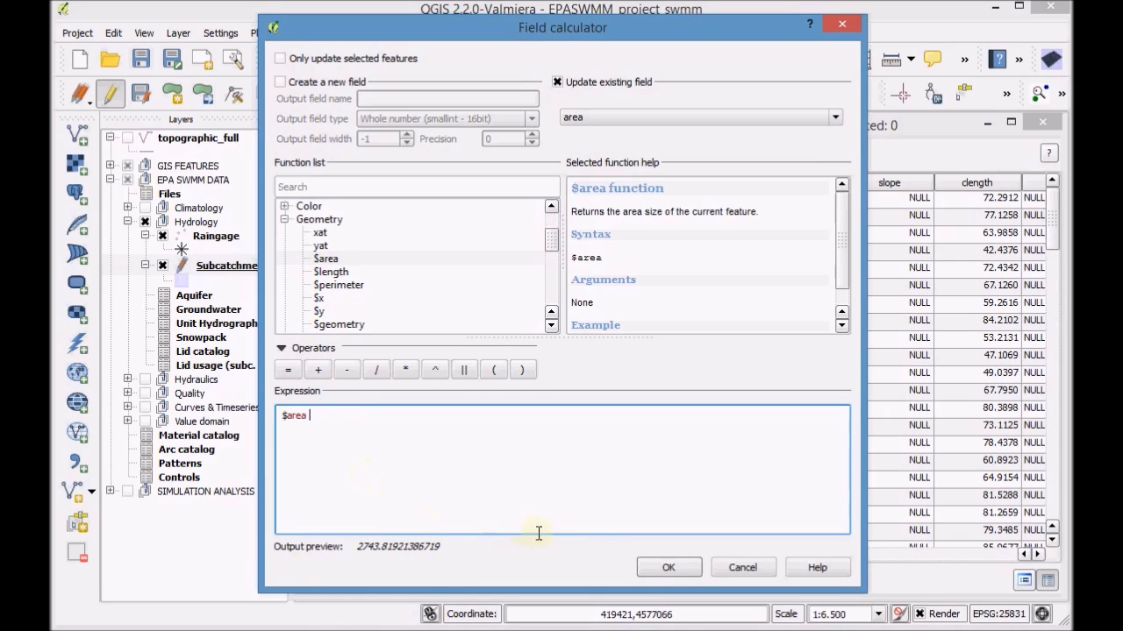
left_click(666, 566)
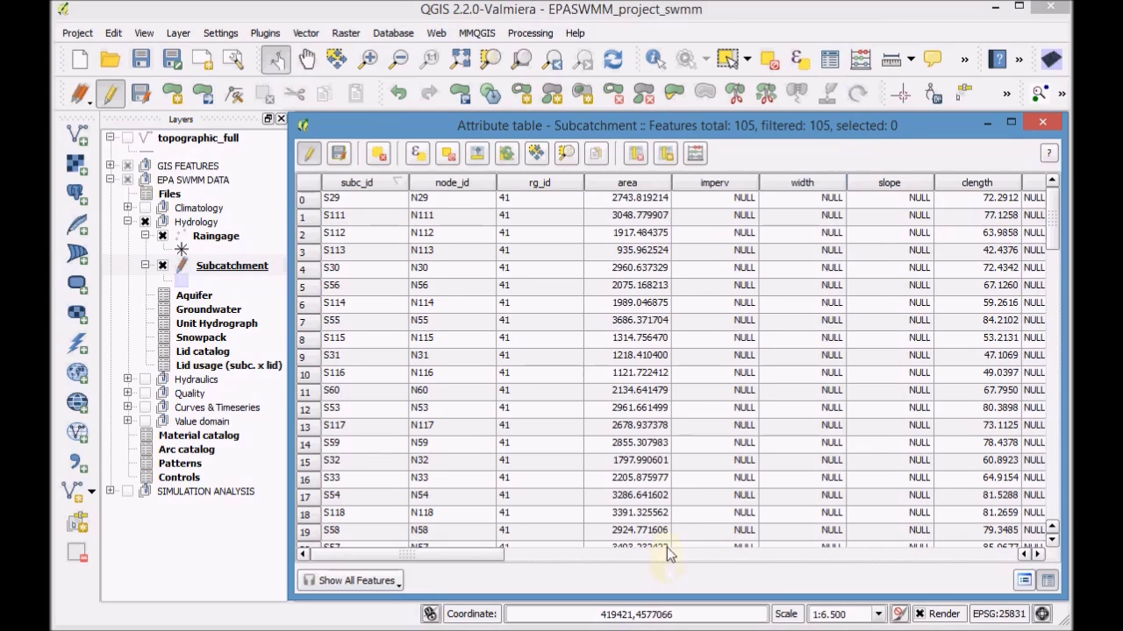
left_click(694, 155)
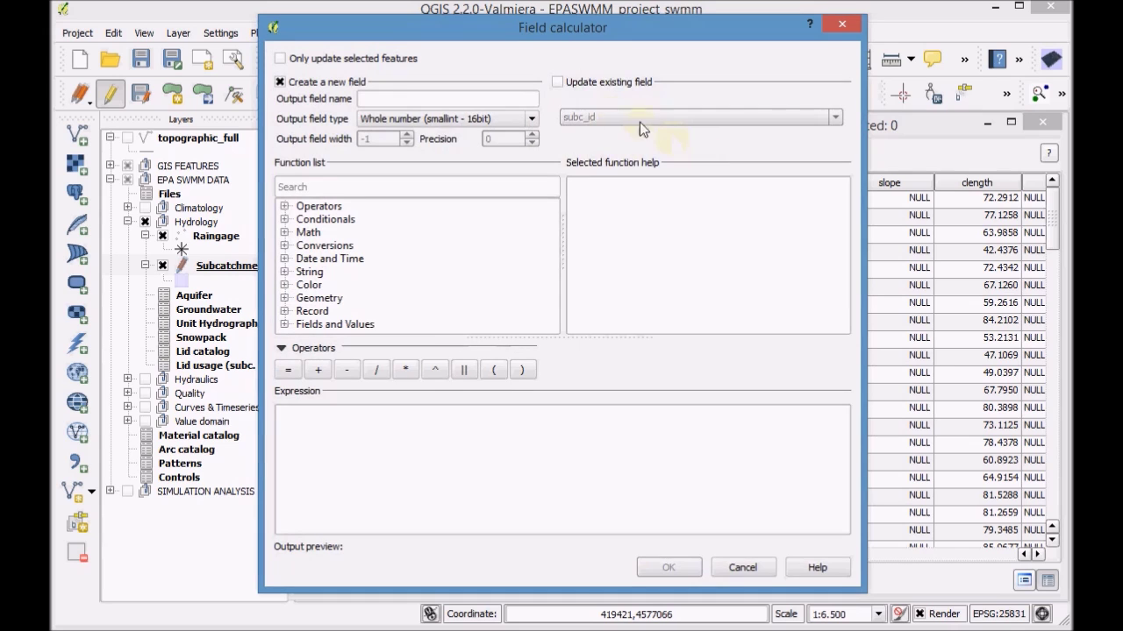
Step: Update the width field with the expression "area" / "clength", e.g. 37.9551 for S29
left_click(561, 81)
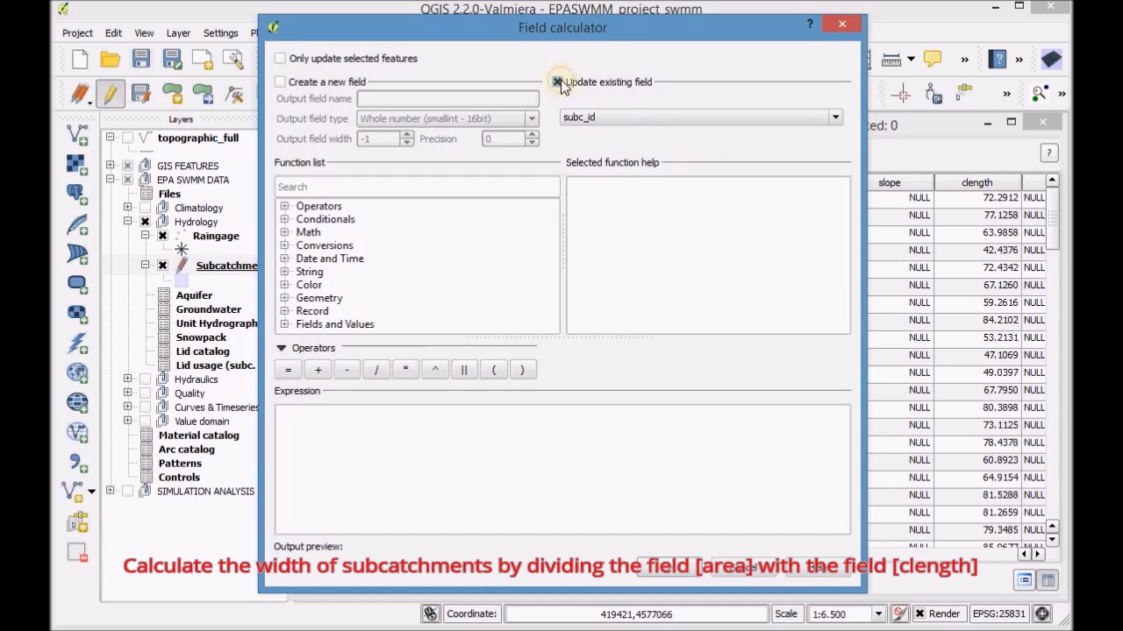
left_click(610, 114)
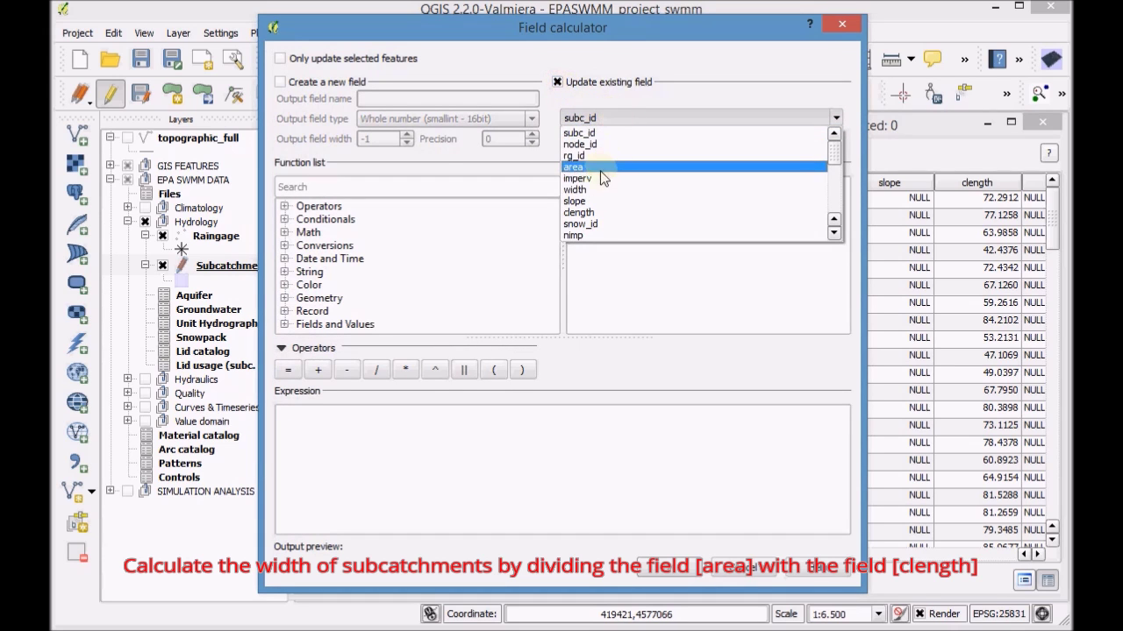
left_click(597, 192)
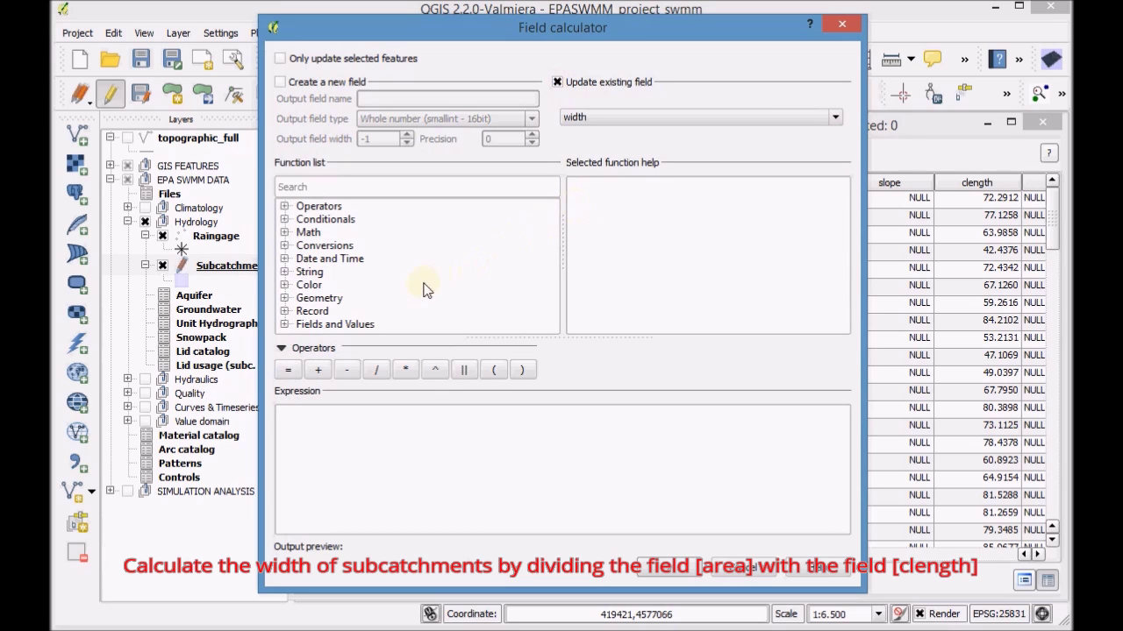
left_click(284, 325)
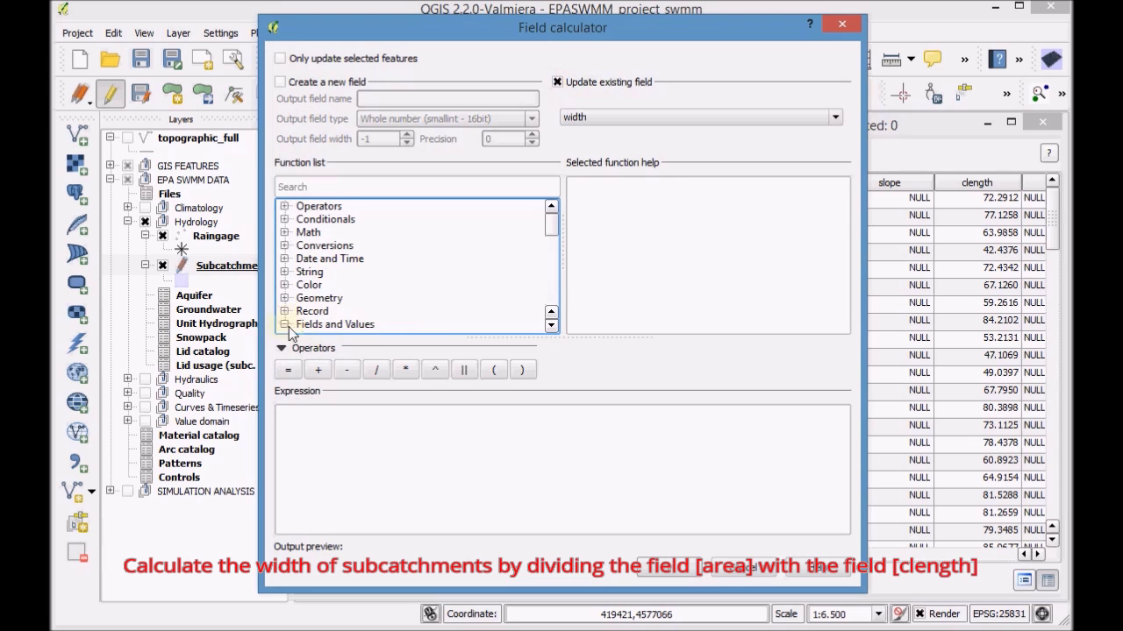
mouse_move(550, 223)
left_mouse_down()
mouse_move(551, 254)
mouse_move(546, 243)
left_mouse_up()
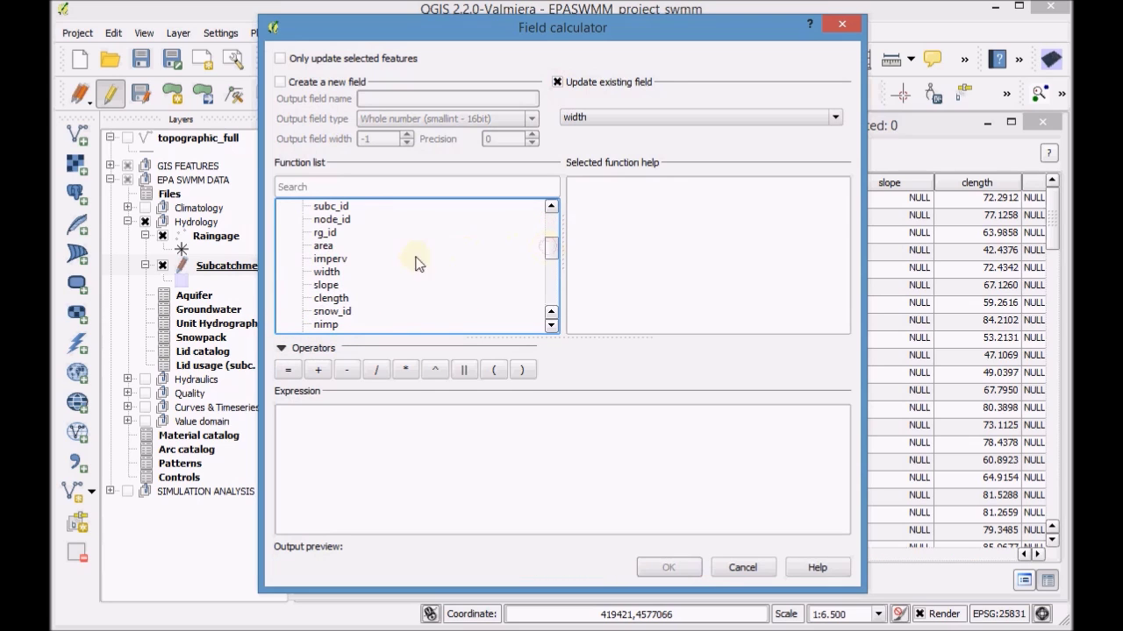
left_click(329, 248)
double_click(330, 249)
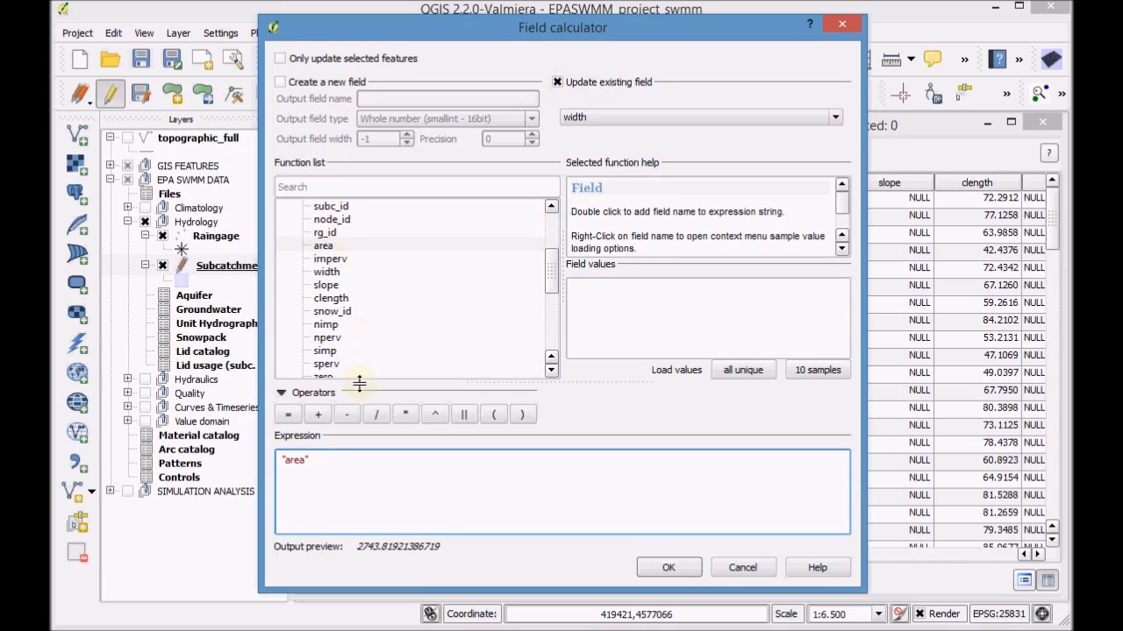
left_click(378, 415)
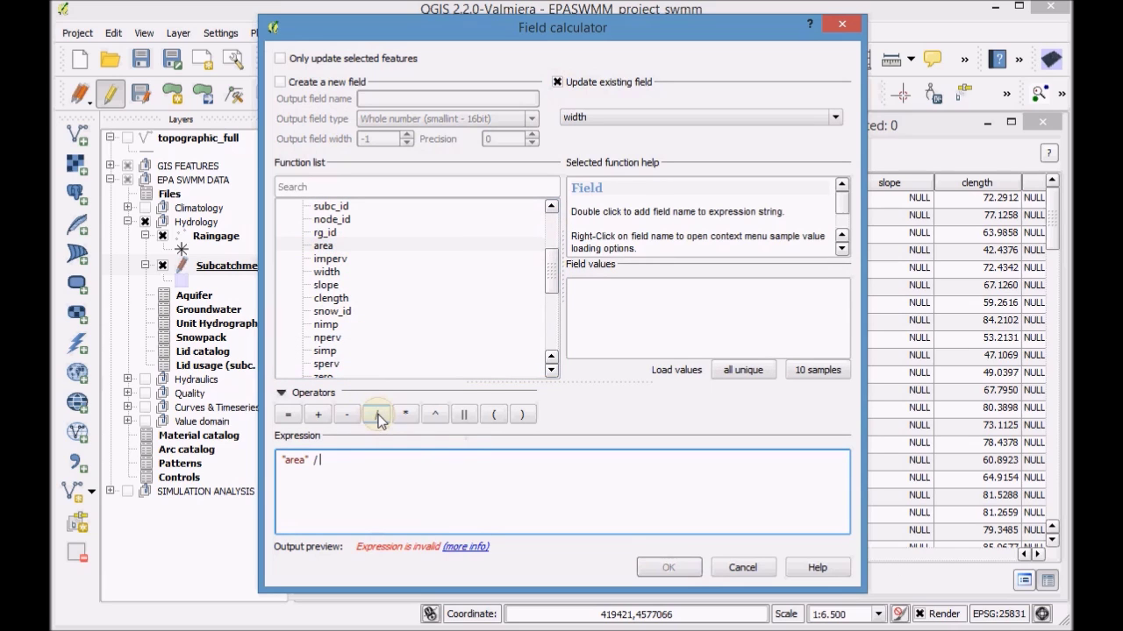
left_click(333, 301)
double_click(333, 301)
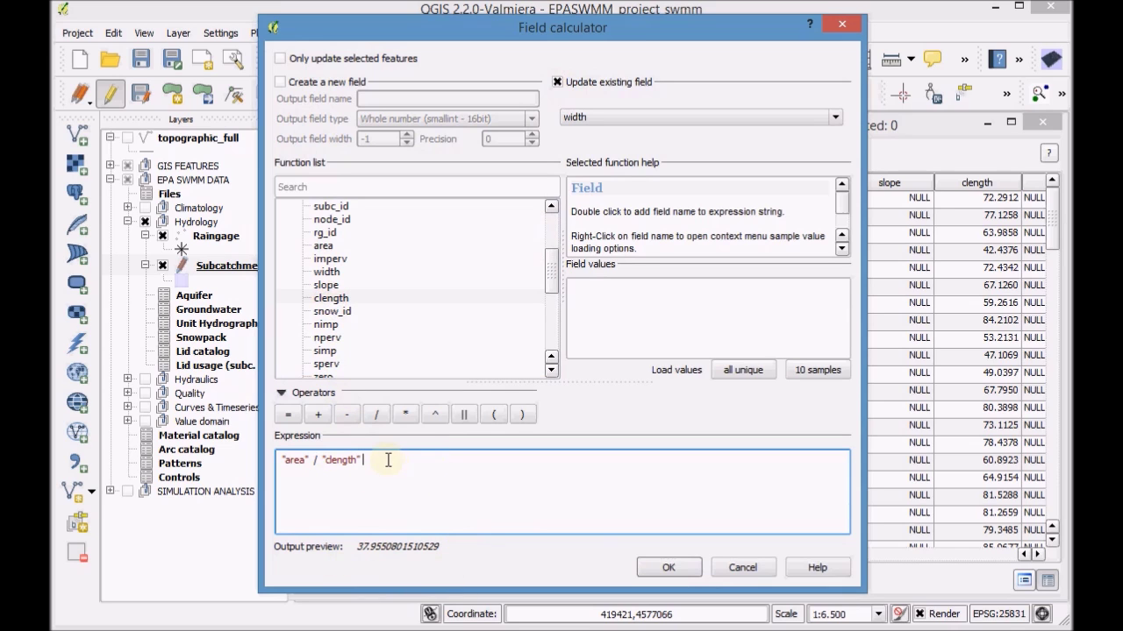
left_click(669, 567)
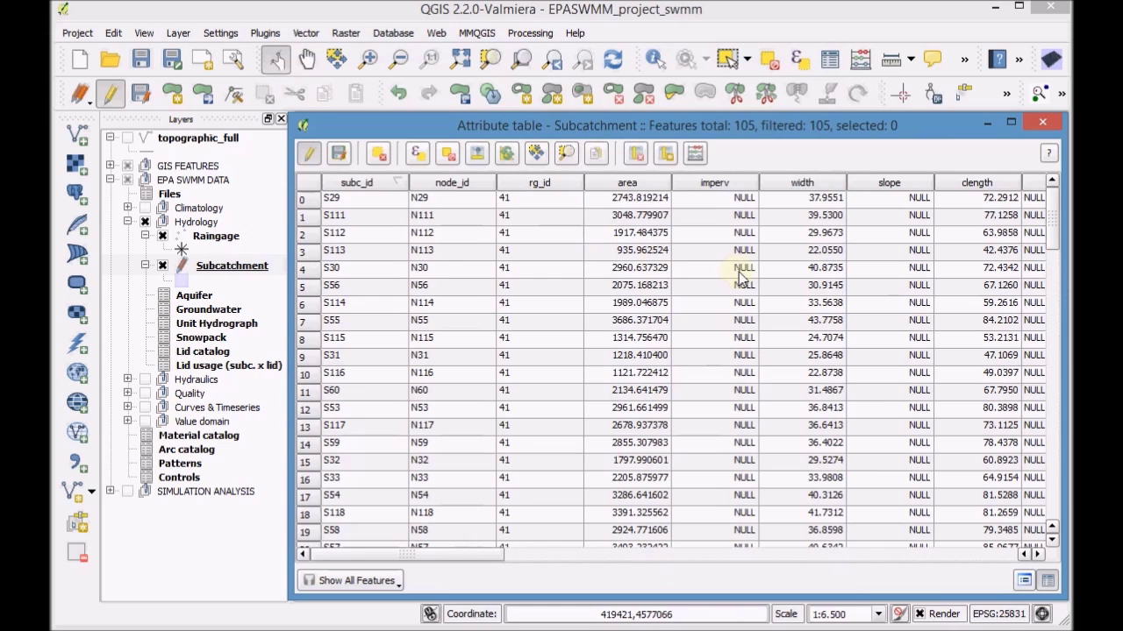
Step: Set up the Field Calculator to update the existing area field
left_click(696, 154)
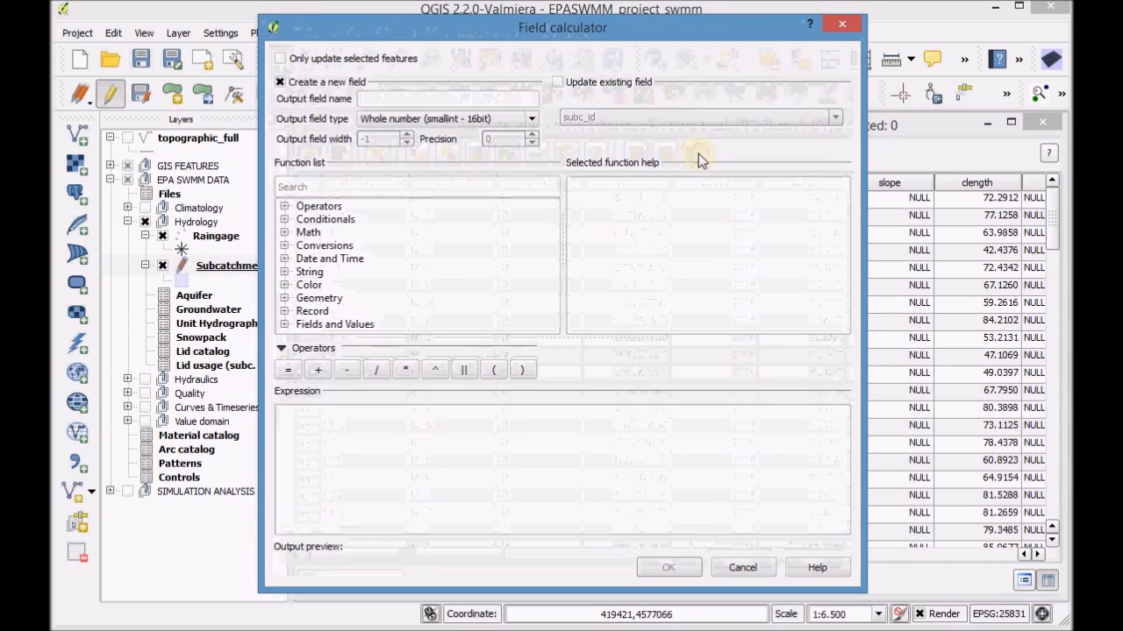
left_click(557, 82)
left_click(607, 117)
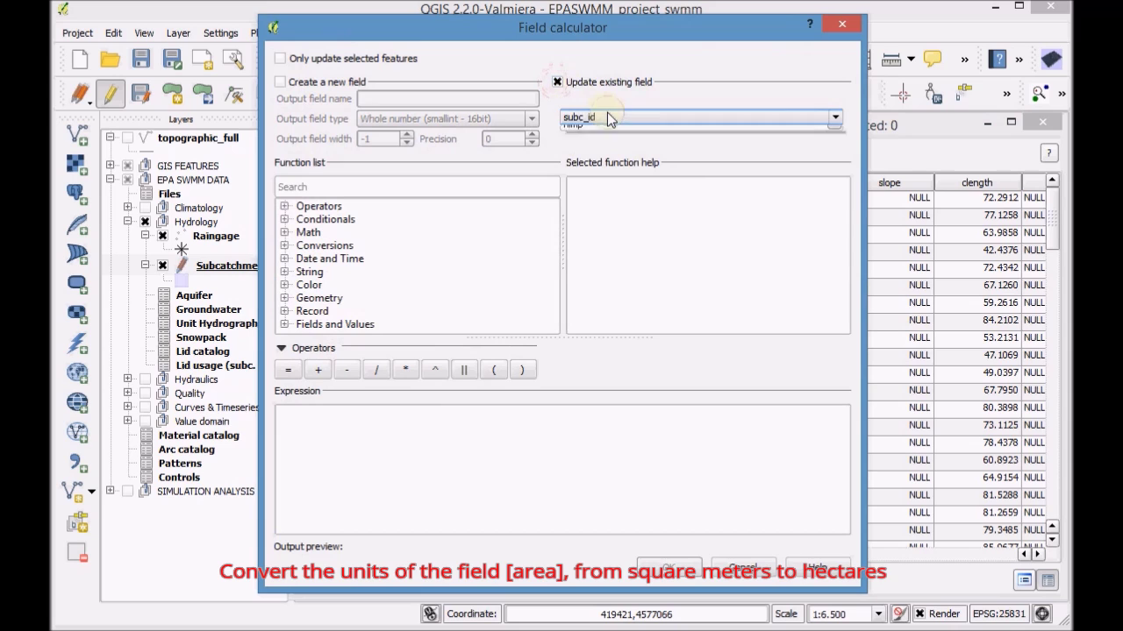
left_click(607, 167)
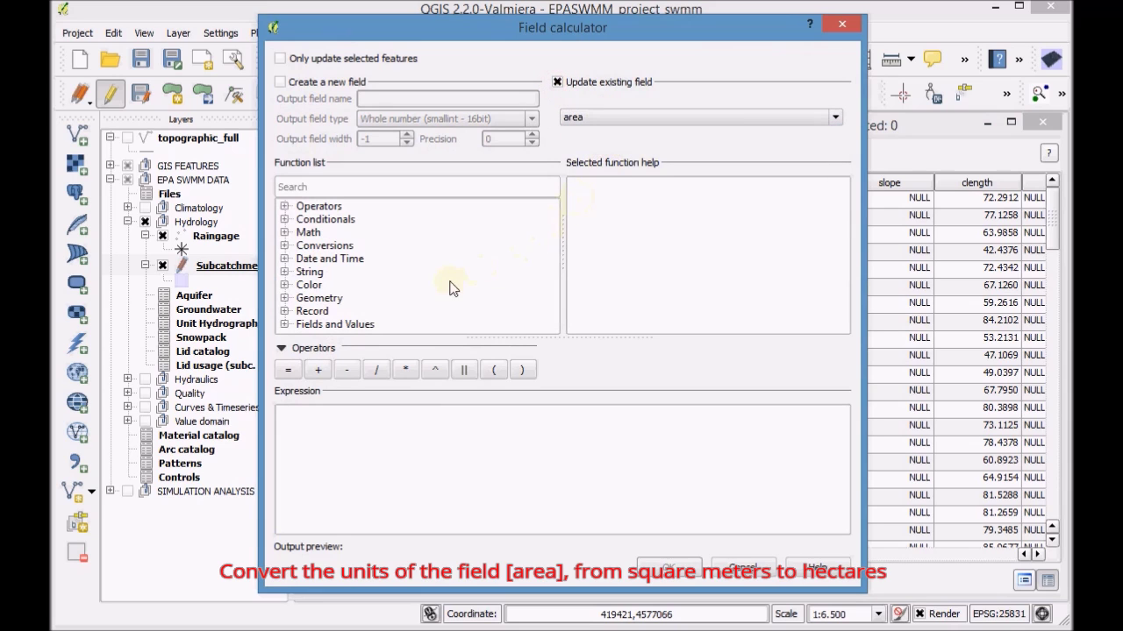
Step: Apply "area" / 10000 to convert area to hectares, e.g. 0.274382 for S29
left_click(284, 325)
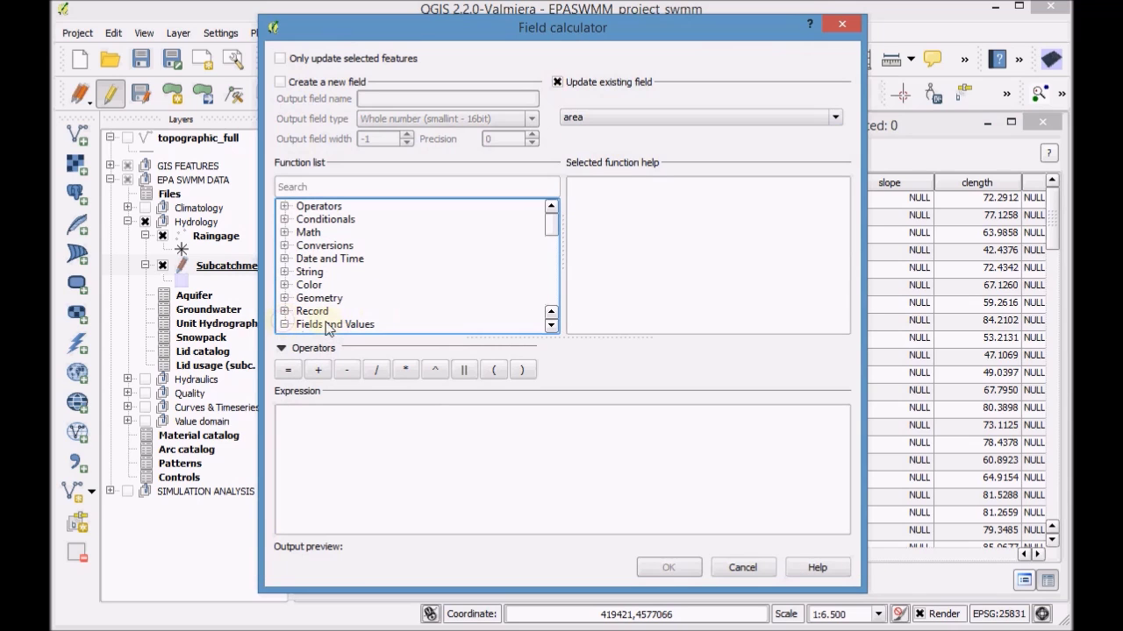
scroll(558, 235, "down", 1)
left_click_drag(559, 235, 552, 249)
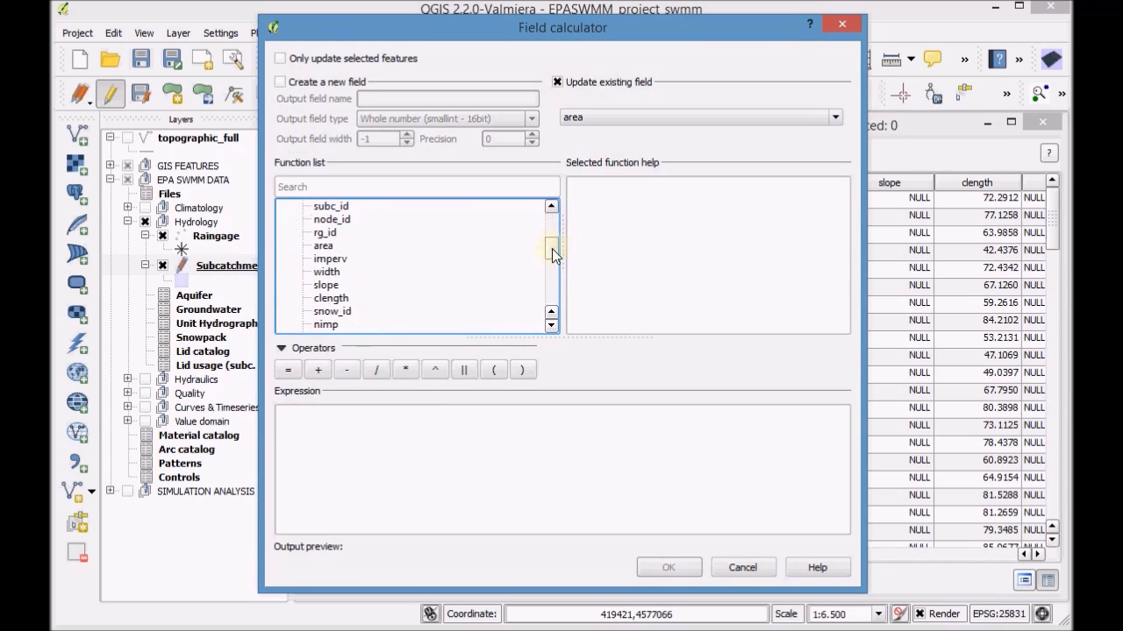
left_click(329, 249)
double_click(330, 251)
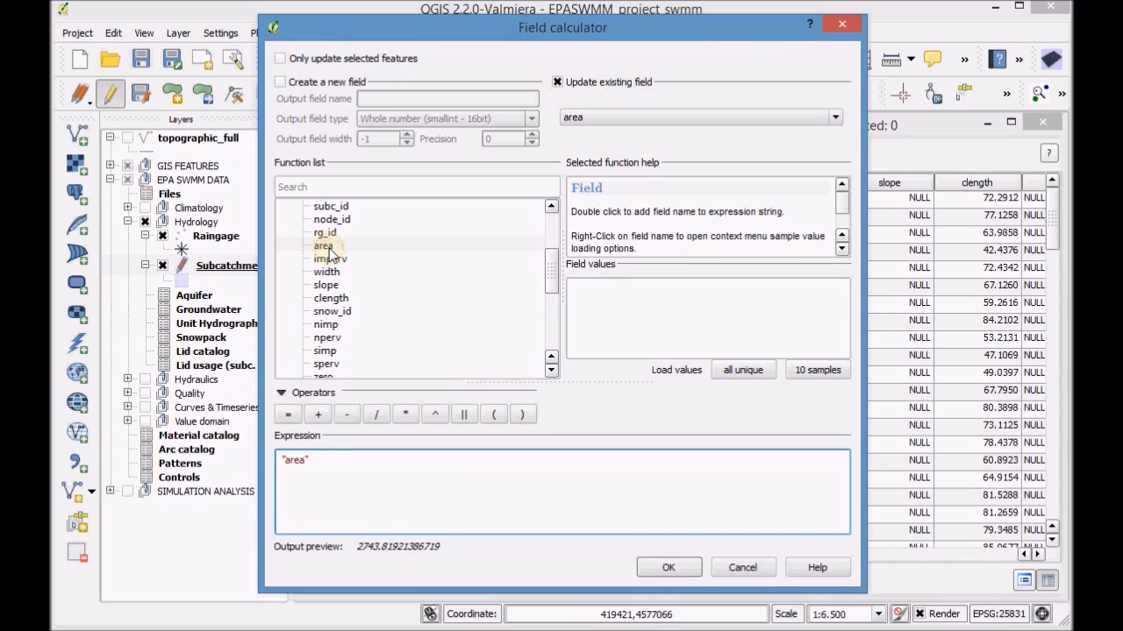
left_click(377, 416)
left_click(377, 416)
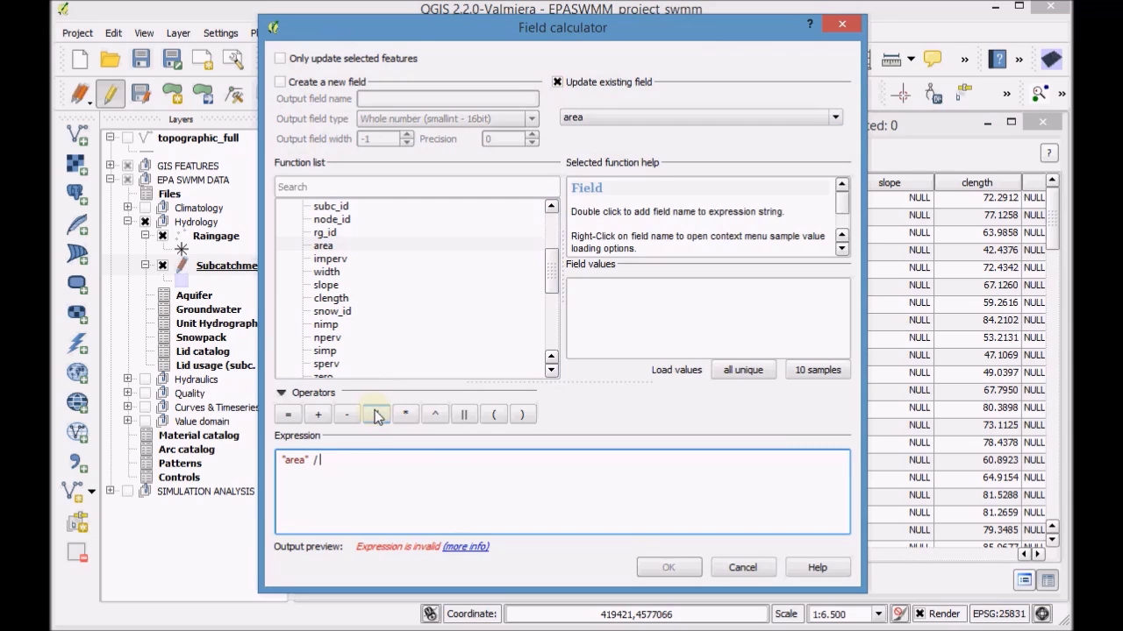
type("10000")
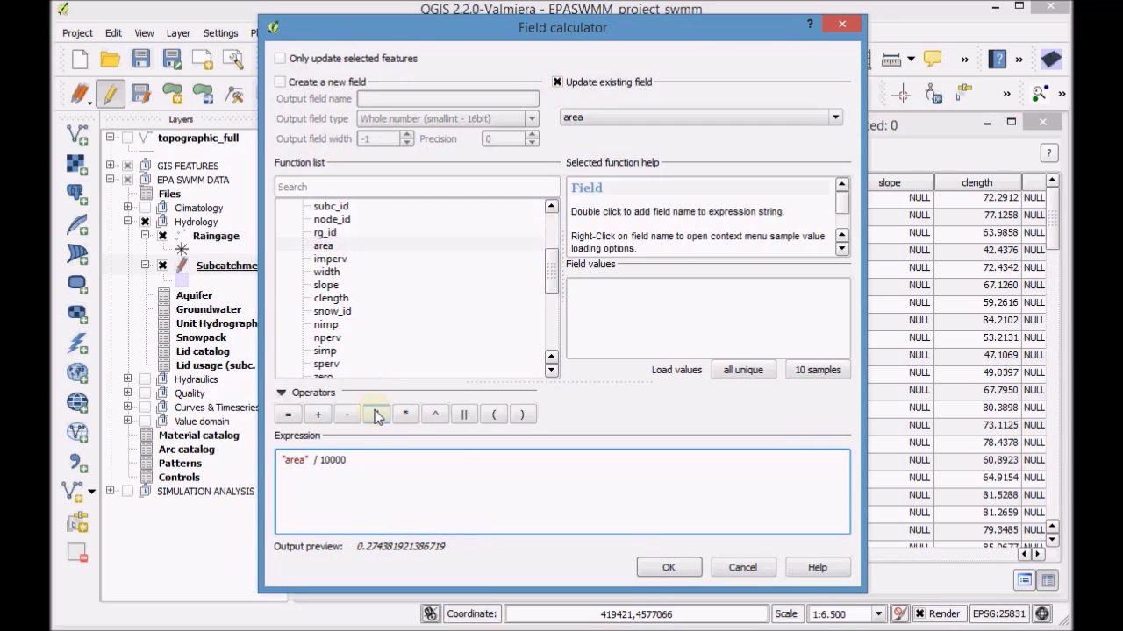
left_click(666, 569)
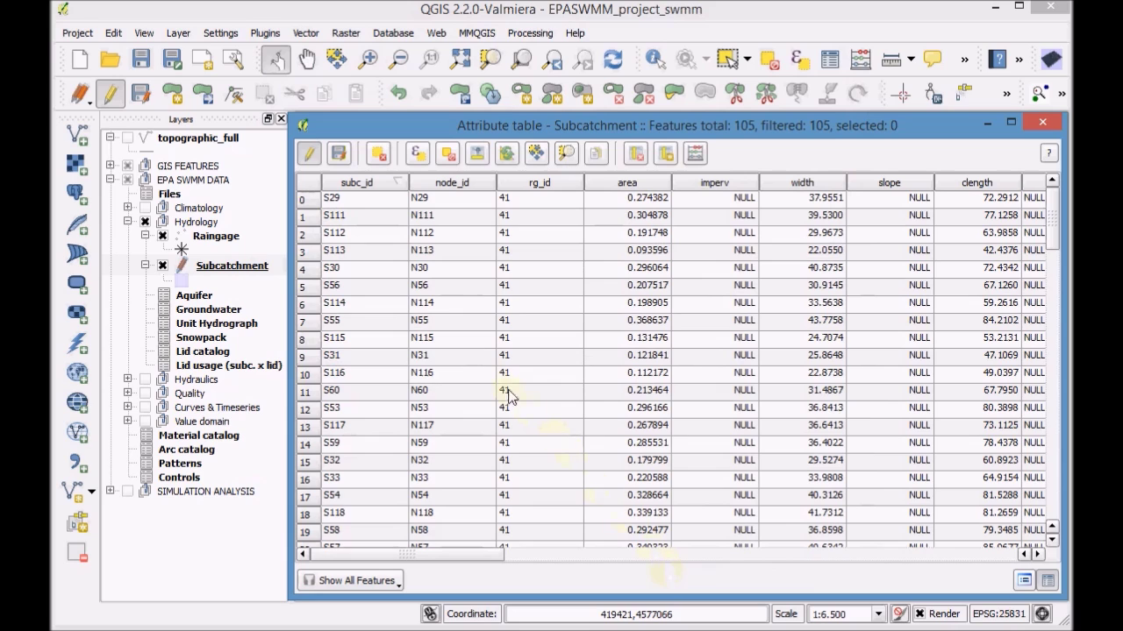
Step: Save the Subcatchment edits, stop editing, check the values and close the table
left_click(347, 156)
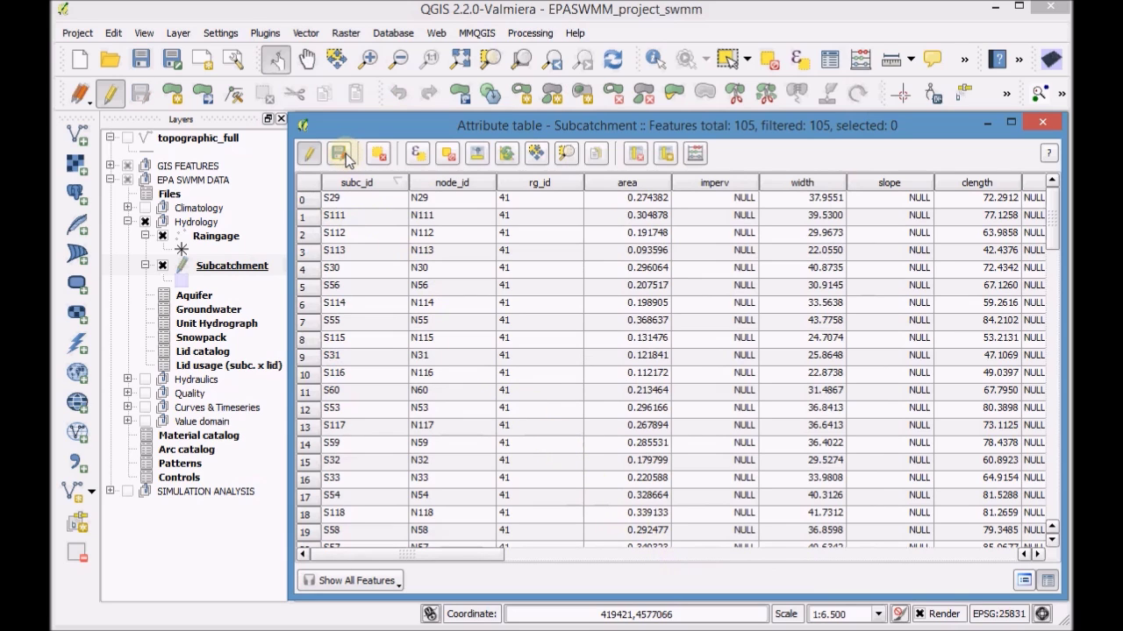
left_click(309, 154)
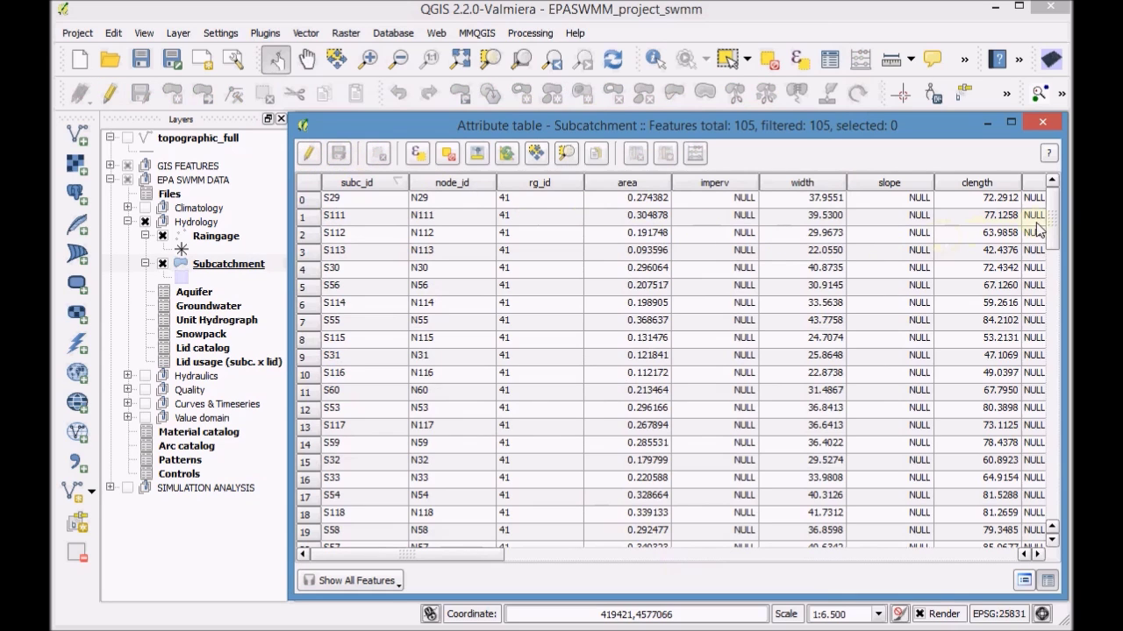
mouse_move(1052, 212)
left_mouse_down()
mouse_move(1055, 495)
mouse_move(1049, 209)
left_mouse_up()
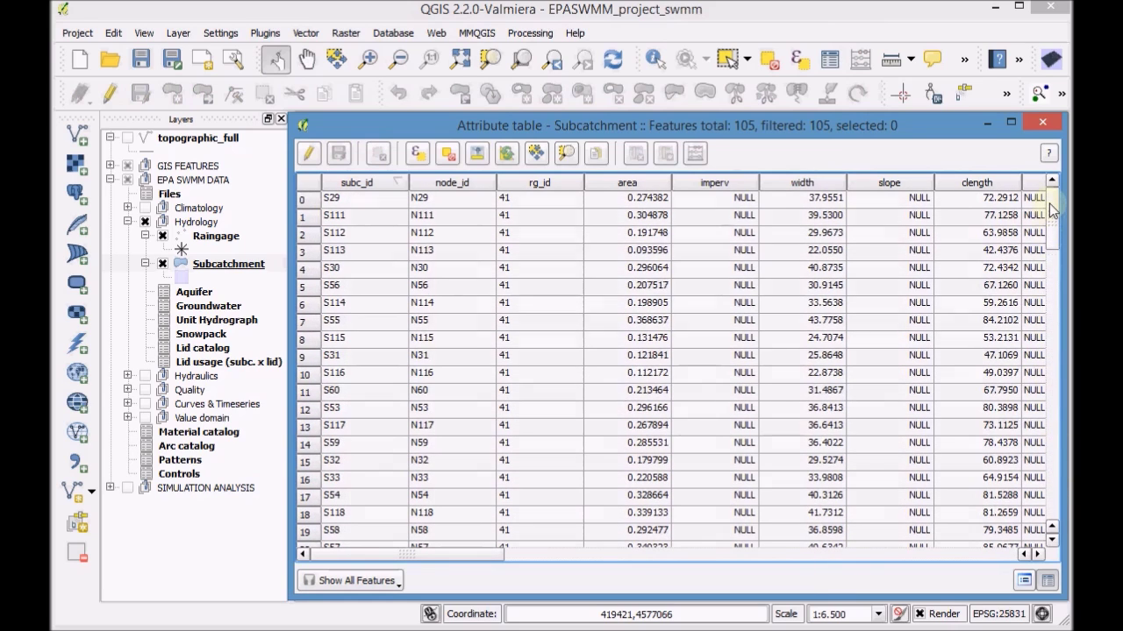
left_click(1041, 125)
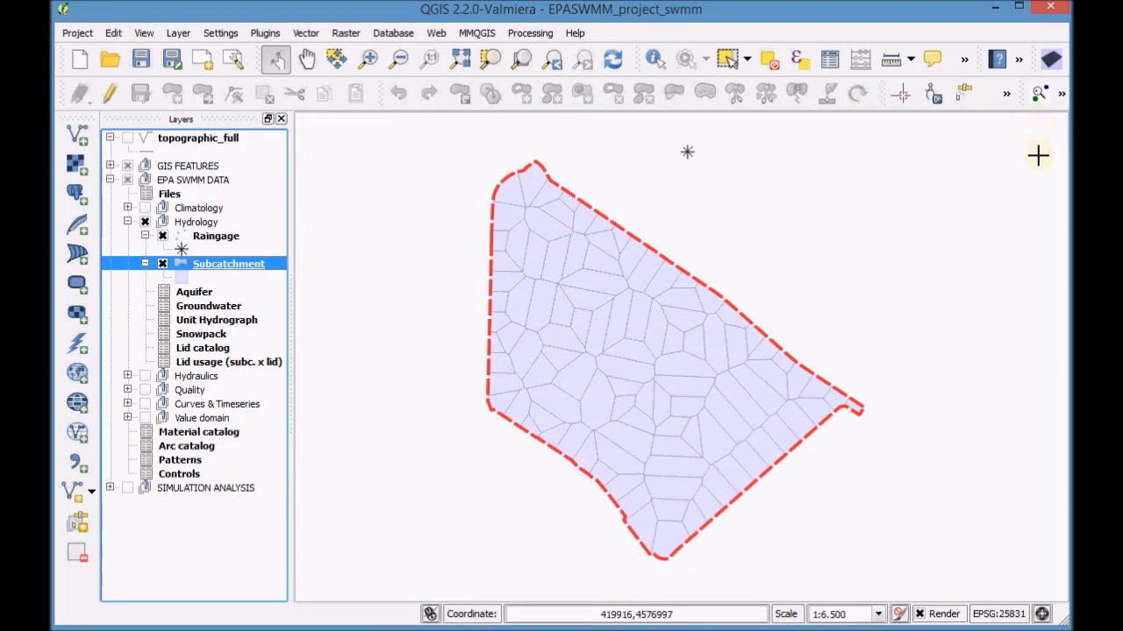